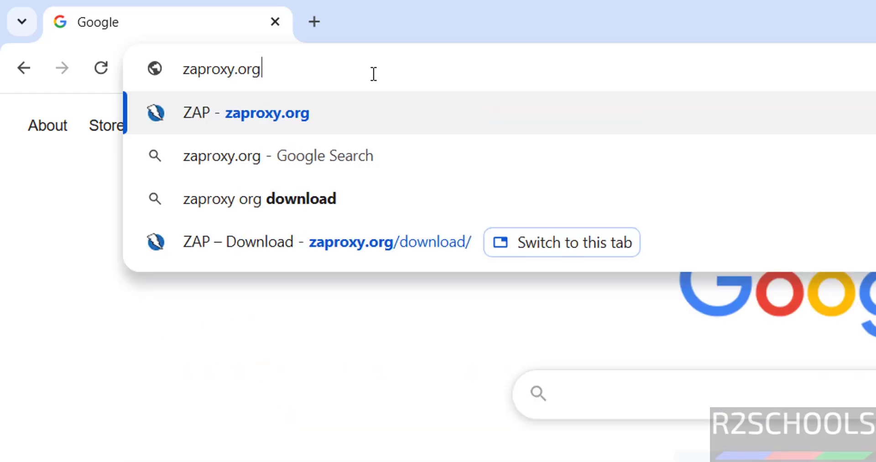
- Open zaproxy.org and go to its ZAP download page to review the installers and Java requirement
key(Return)
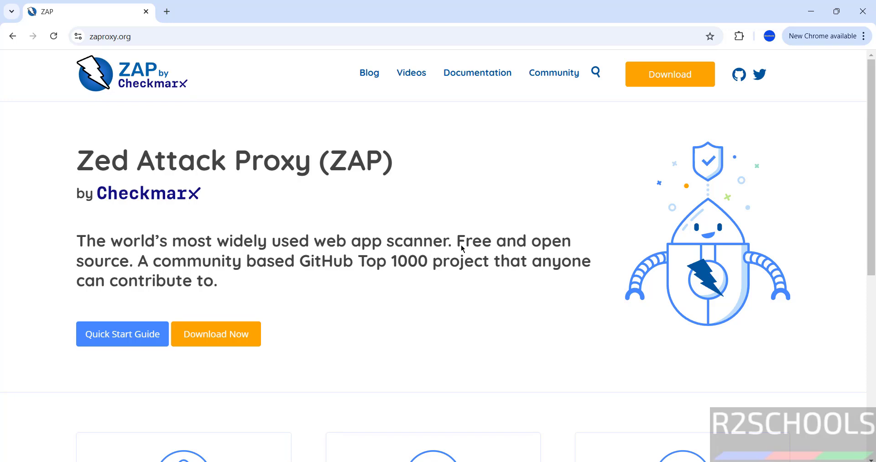
click(676, 74)
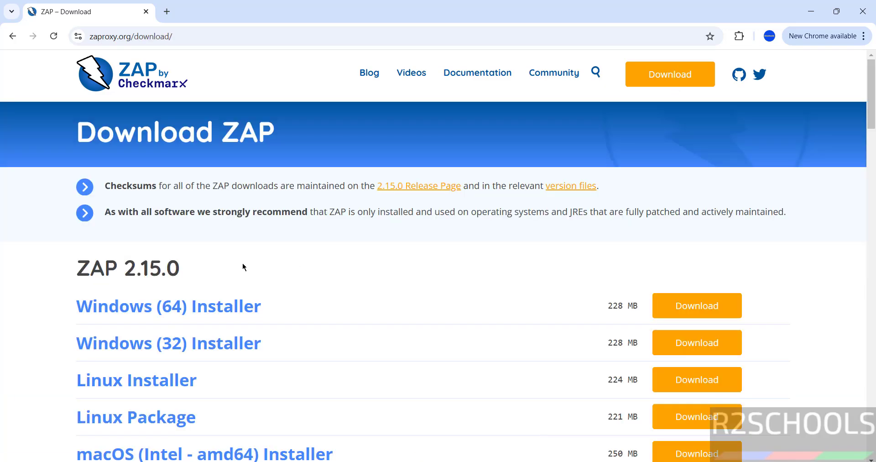
scroll(242, 267, down, 9)
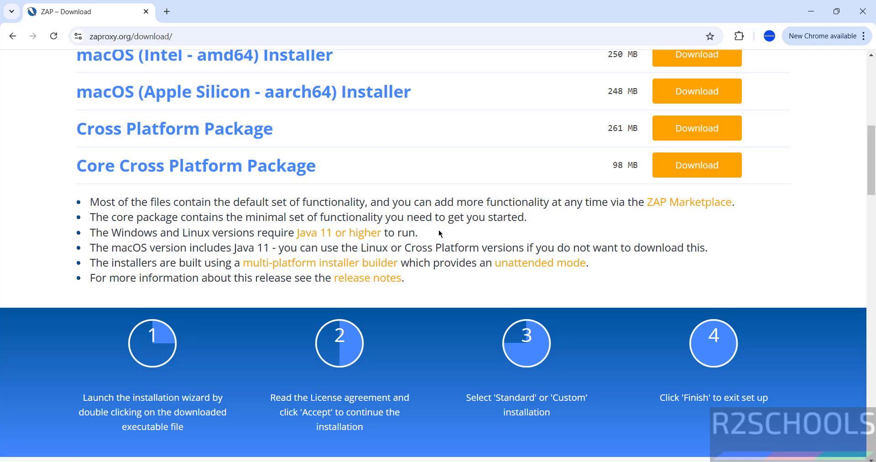
- Open a Command Prompt and check the installed Java version with java --version
key(super+r)
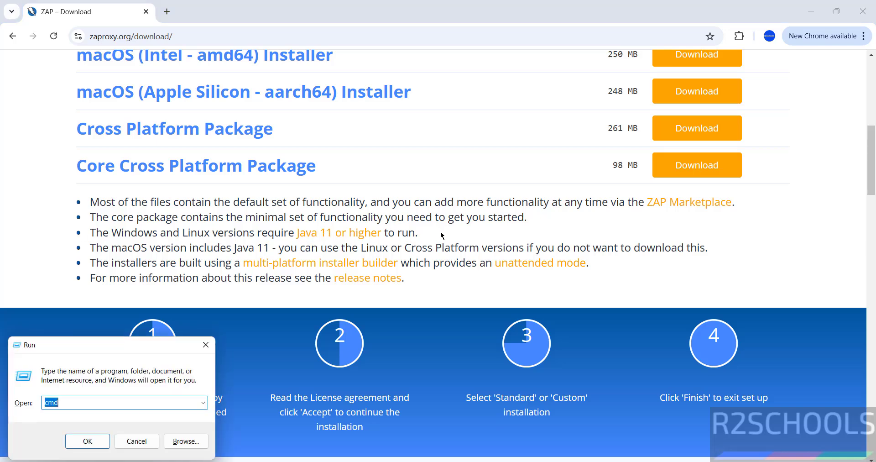
text(cmd)
key(Return)
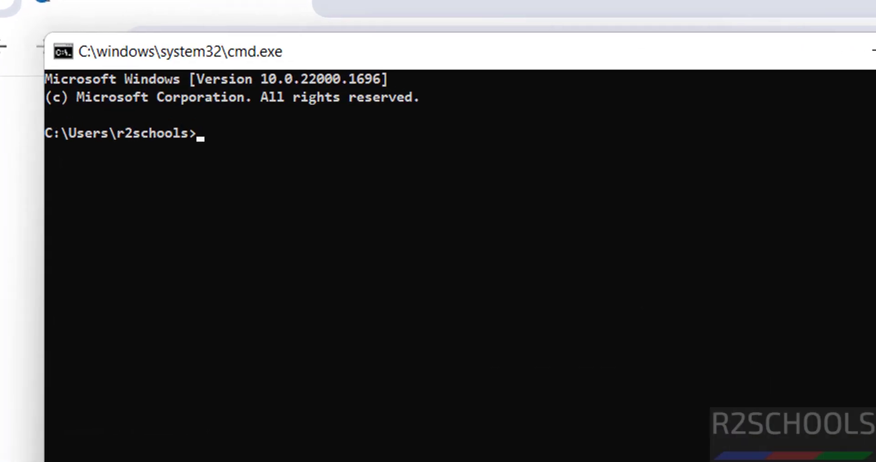
text(java)
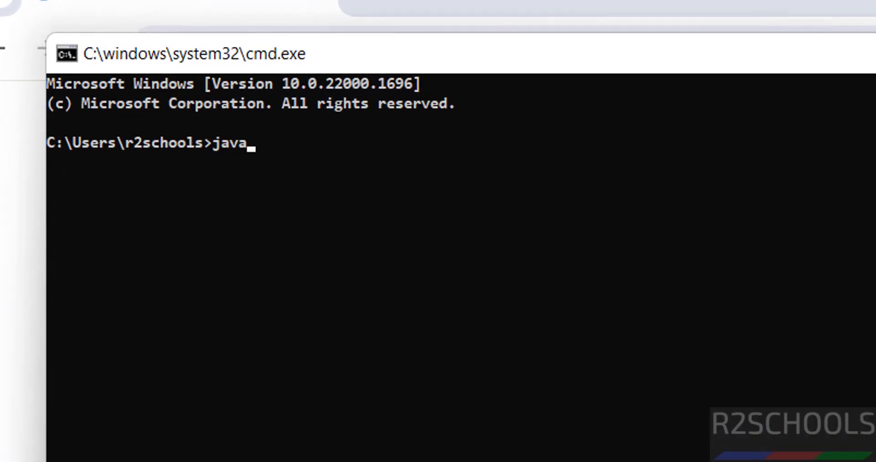
text( --version)
key(Return)
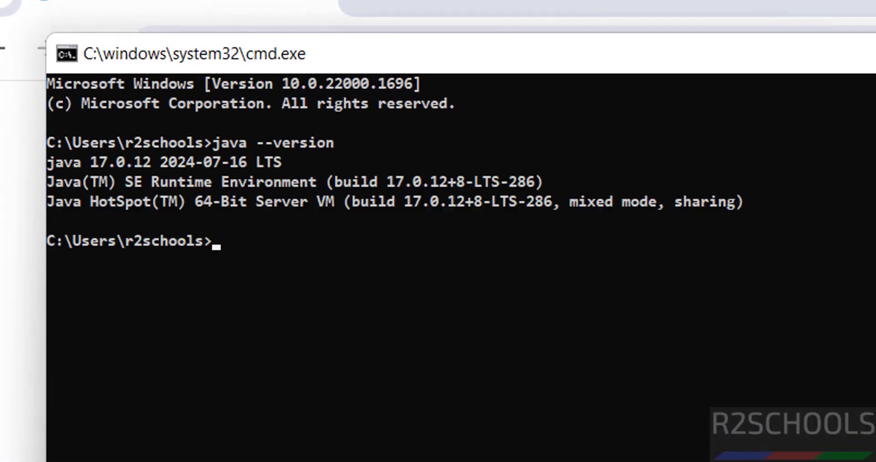
ctrl+scroll(195, 254, up, 2)
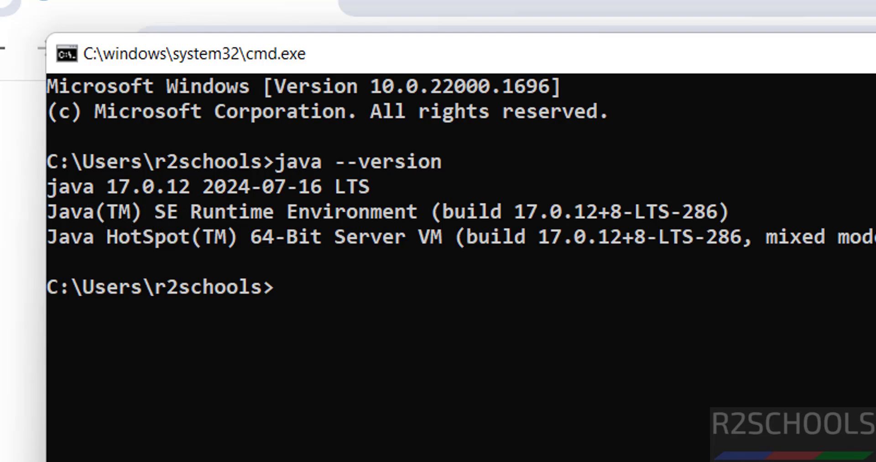
- Back in Chrome, download the Windows (64) Installer of ZAP 2.15.0 and follow its progress in the full download history
key(alt+Tab)
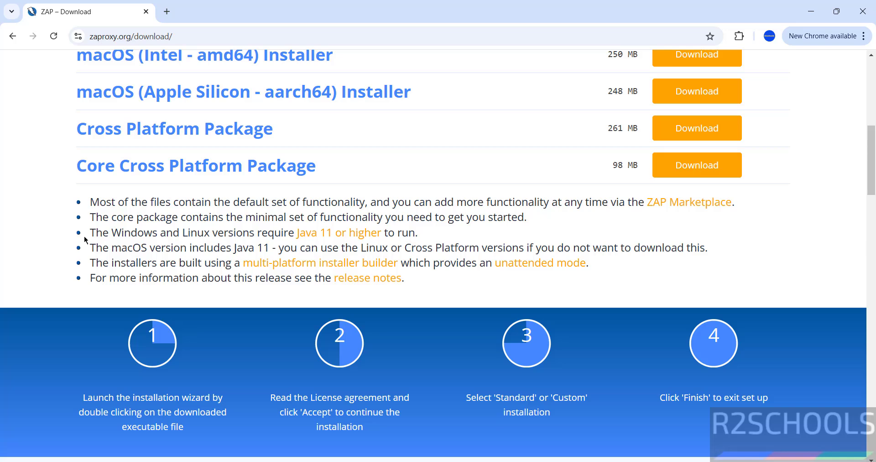
scroll(84, 239, up, 7)
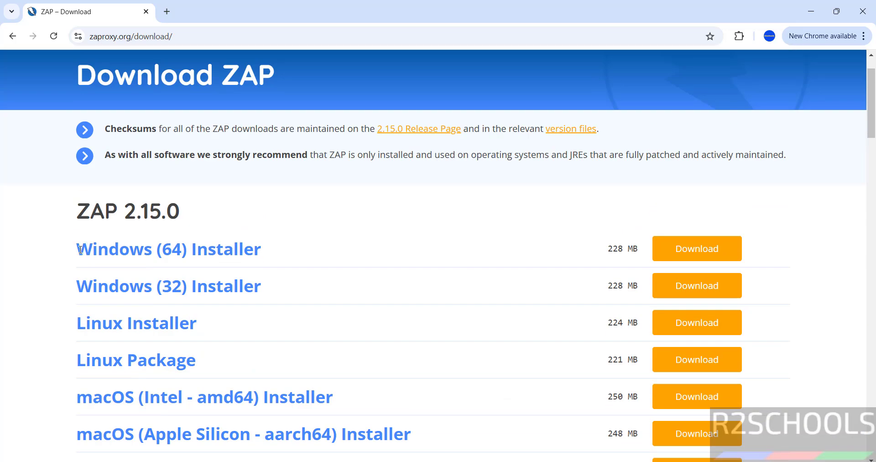
drag(79, 249, 276, 253)
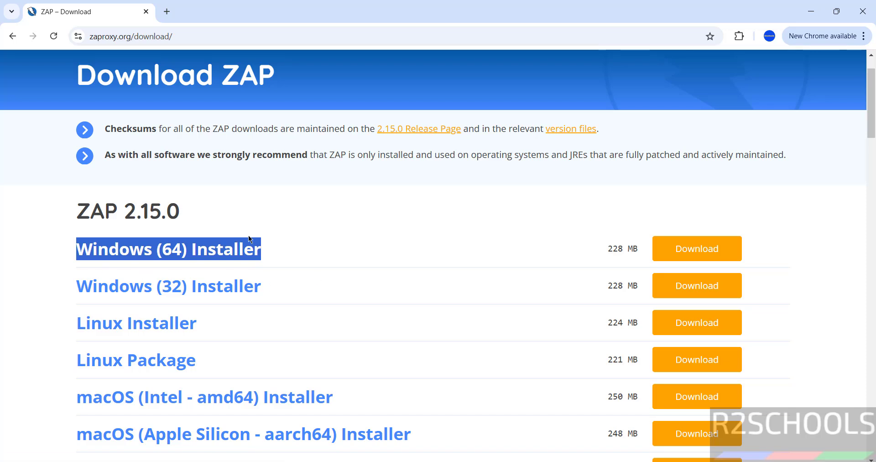
click(706, 253)
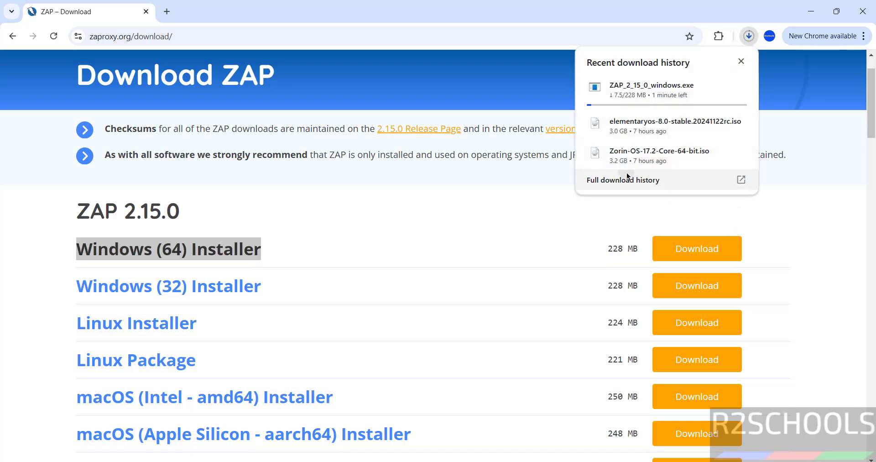
click(675, 178)
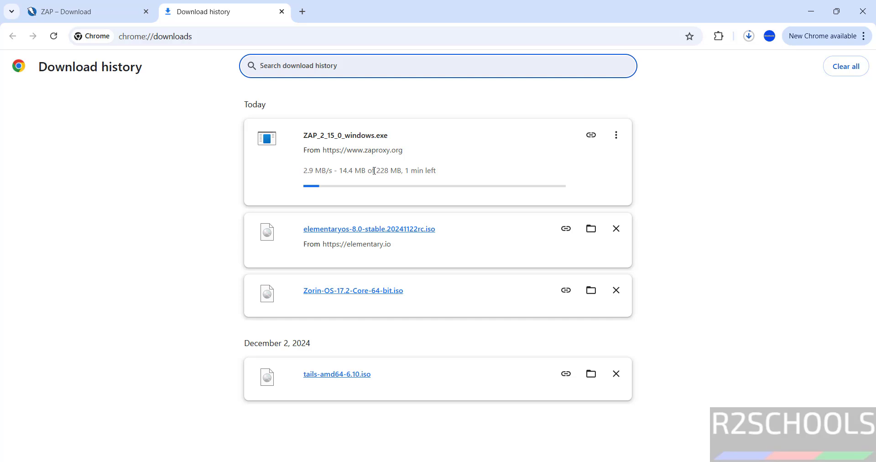
click(725, 190)
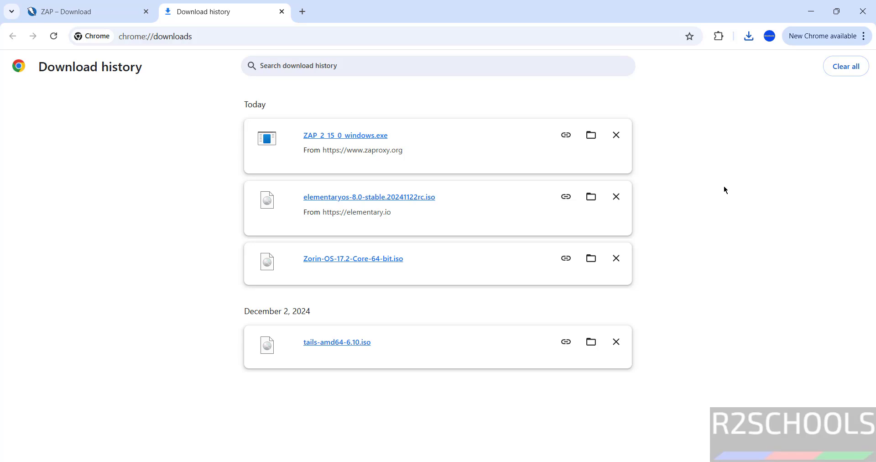
- Launch the downloaded ZAP_2_15_0_windows.exe and accept the license agreement in the setup wizard
click(357, 142)
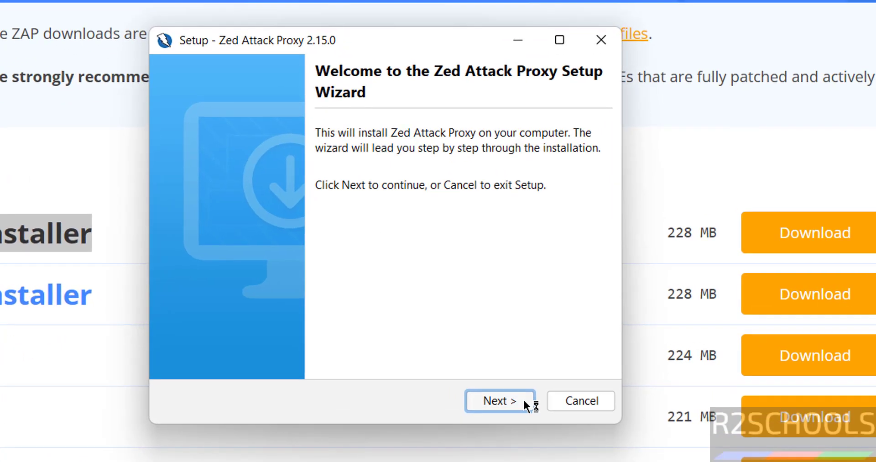
click(524, 404)
click(280, 328)
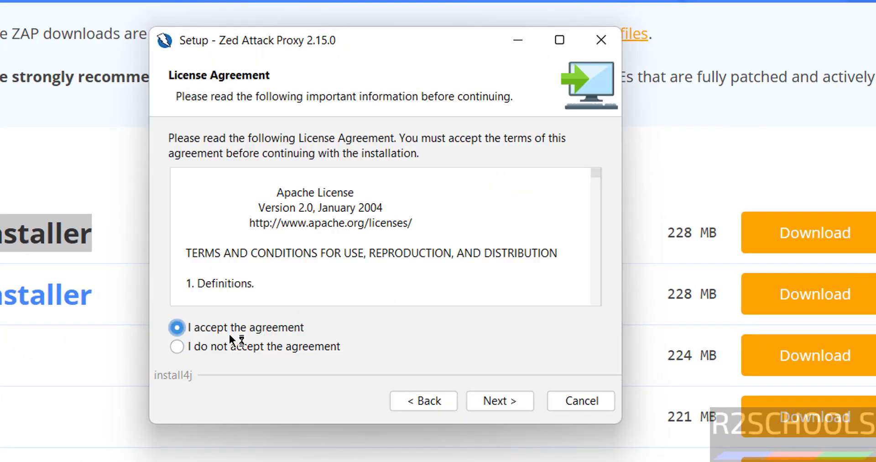
click(492, 398)
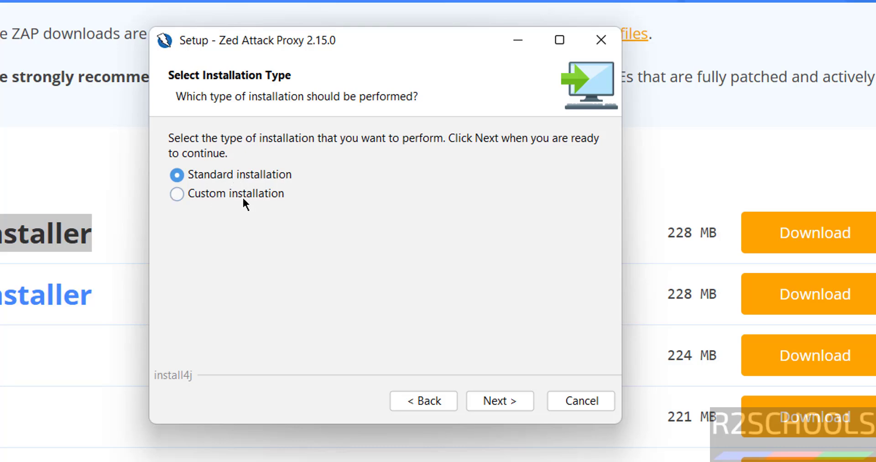
- Choose Custom installation, keeping the default destination directory, Start Menu folder and desktop icon options
click(226, 191)
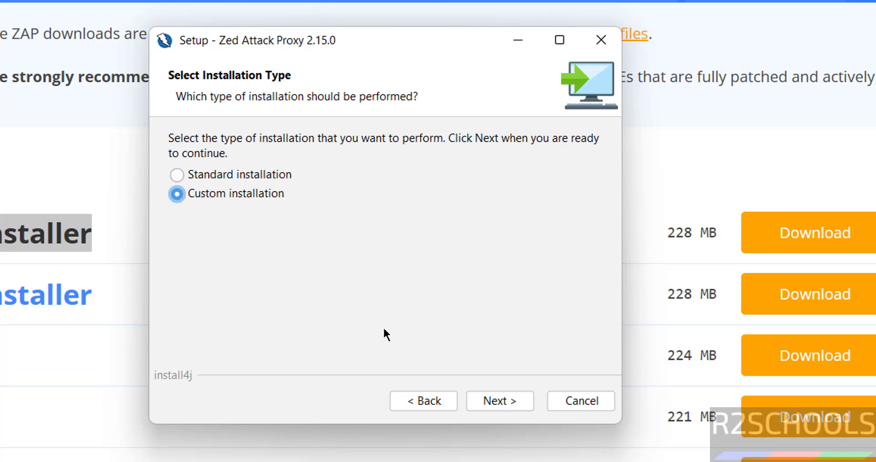
click(488, 400)
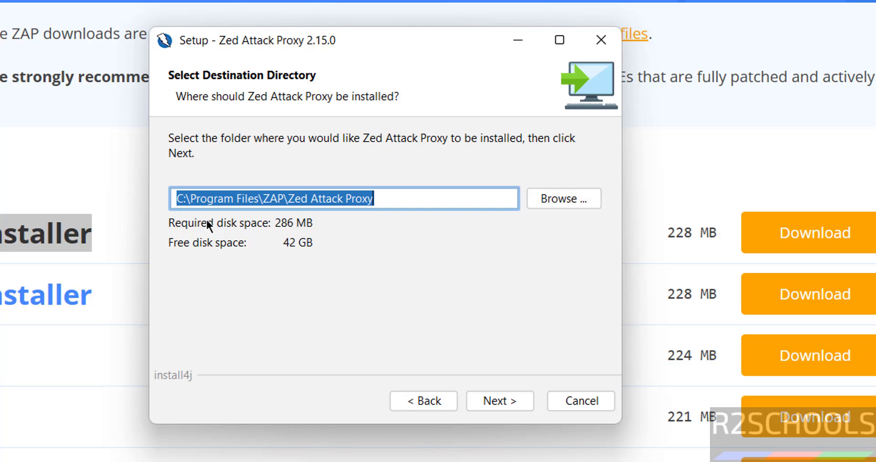
click(479, 401)
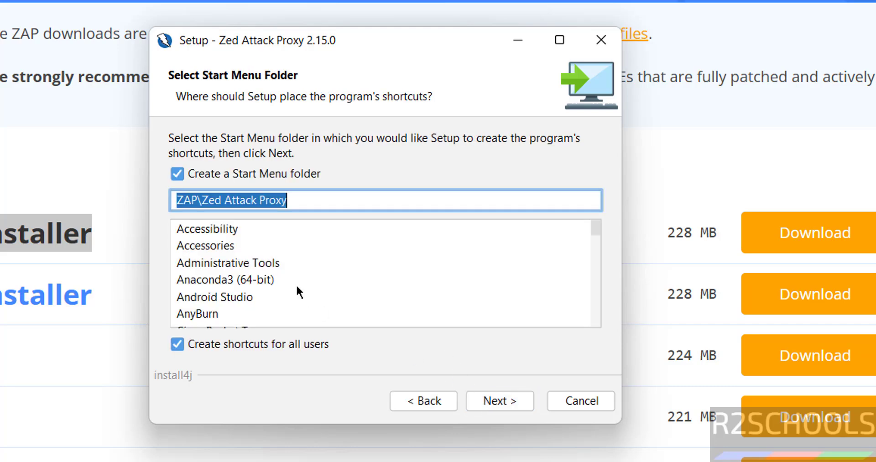
click(501, 401)
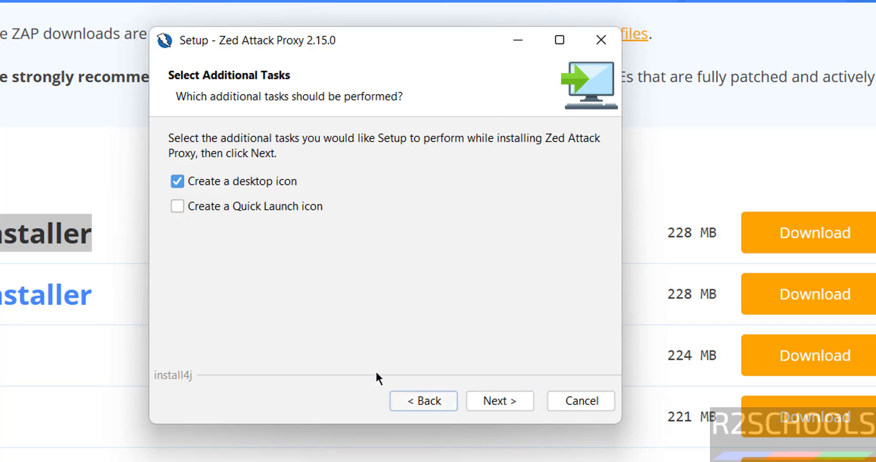
click(501, 401)
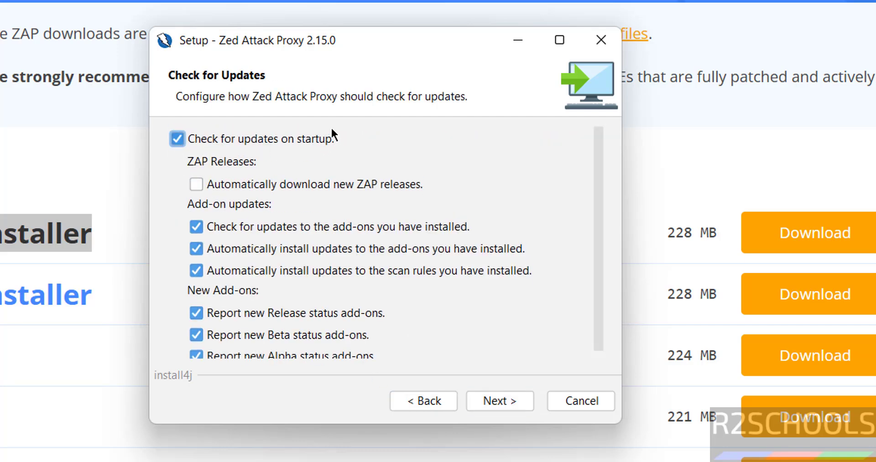
- Disable checking for updates on startup and continue to the installation summary
click(178, 138)
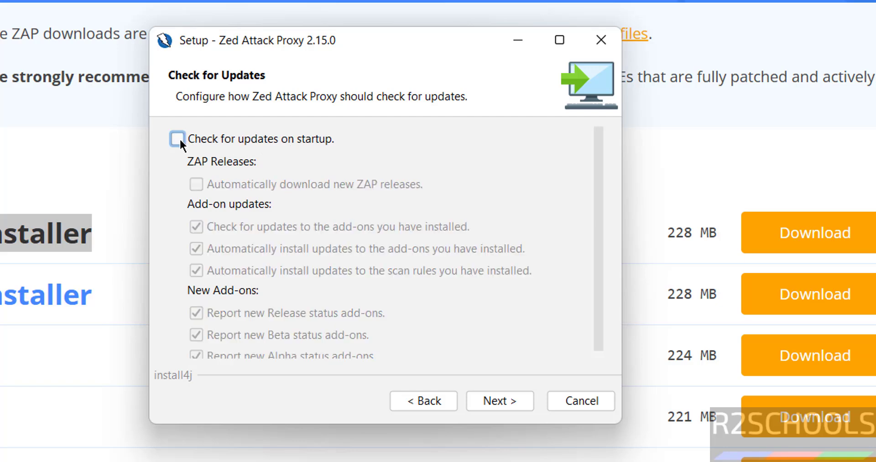
click(178, 139)
click(178, 138)
click(479, 405)
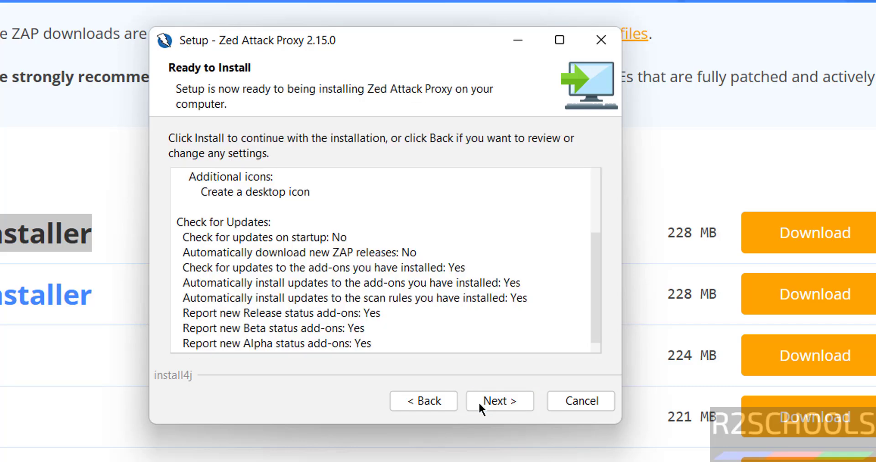
- Review the installation summary, install Zed Attack Proxy and finish the setup wizard
scroll(328, 254, down, 1)
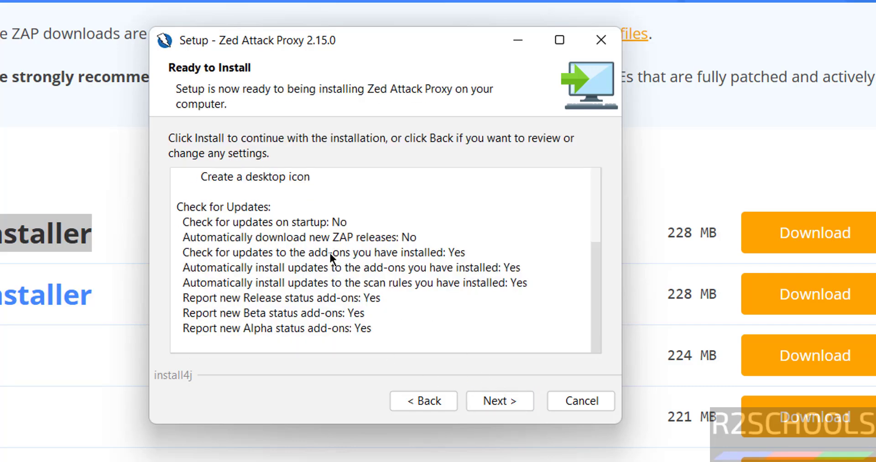
click(500, 400)
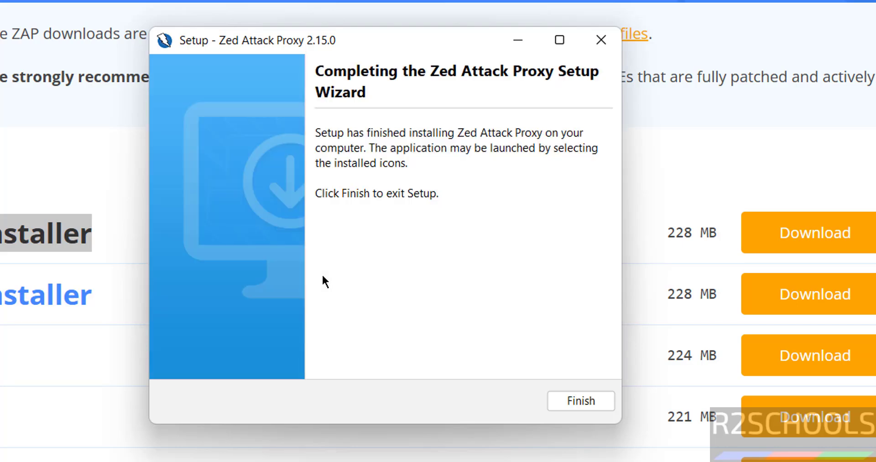
click(582, 406)
- Find the ZAP folder among all installed apps and launch ZAP 2.15.0
key(super)
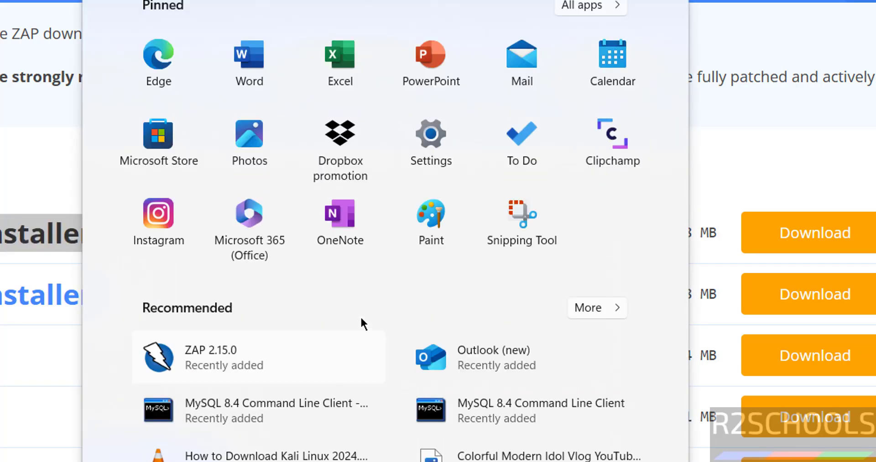
click(592, 10)
scroll(360, 338, down, 4)
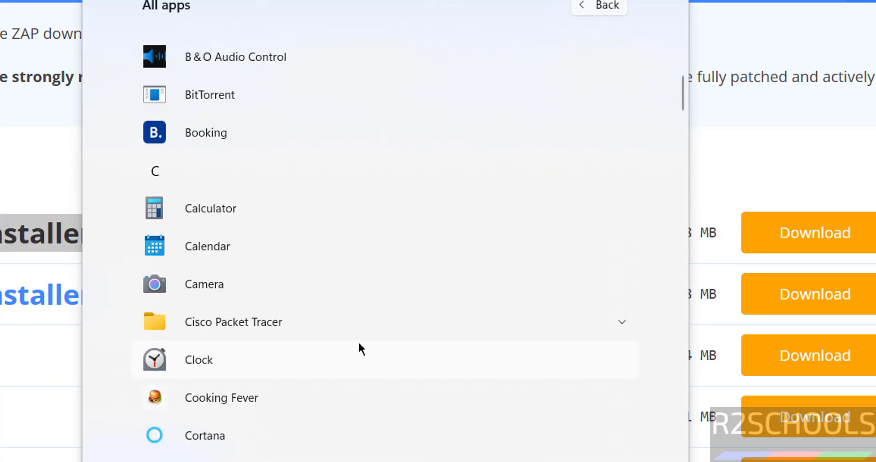
scroll(359, 348, down, 15)
scroll(359, 349, down, 20)
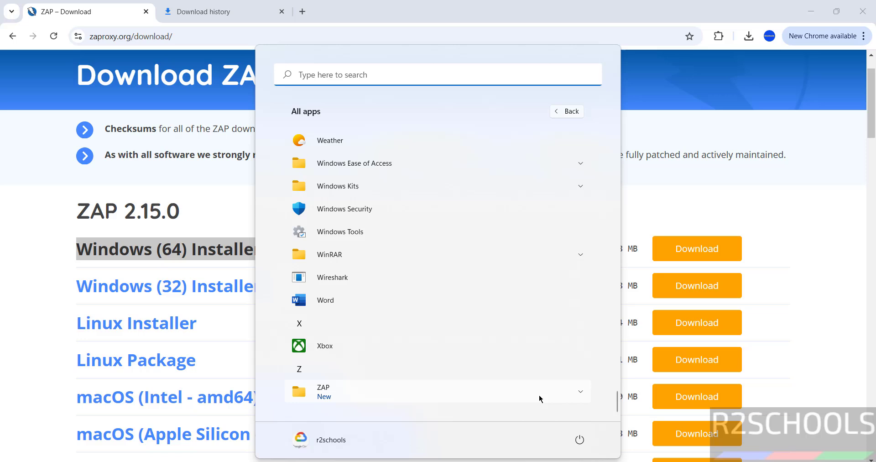
click(579, 392)
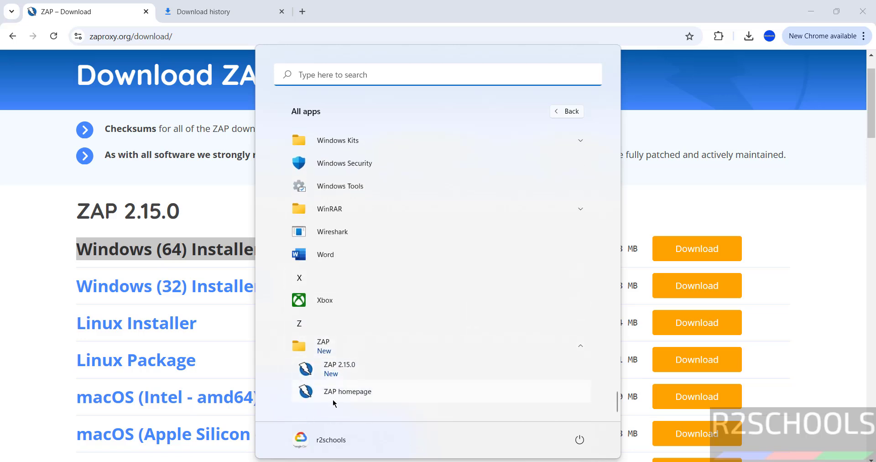
click(345, 368)
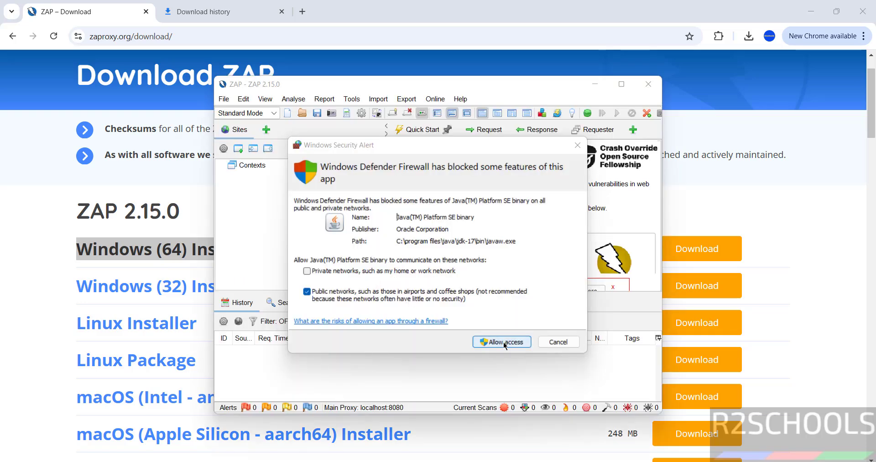
- Allow Java through the firewall, start ZAP with a persisted session named by the current timestamp, and maximize its window
click(504, 345)
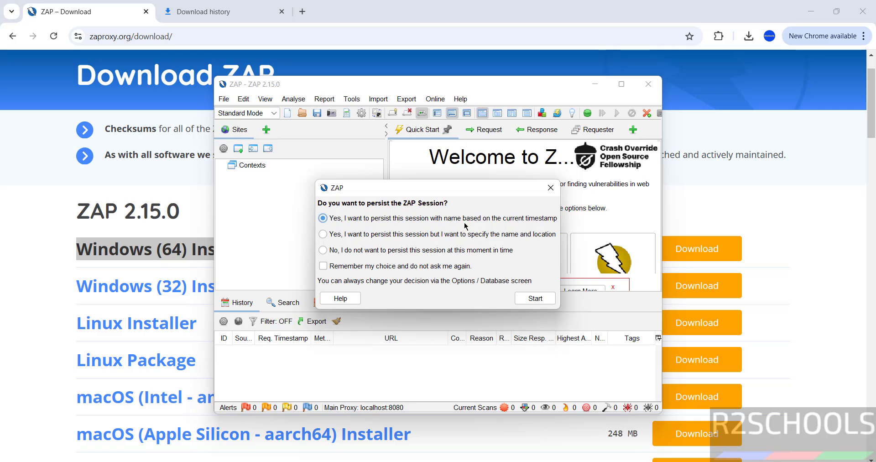
click(524, 299)
click(620, 84)
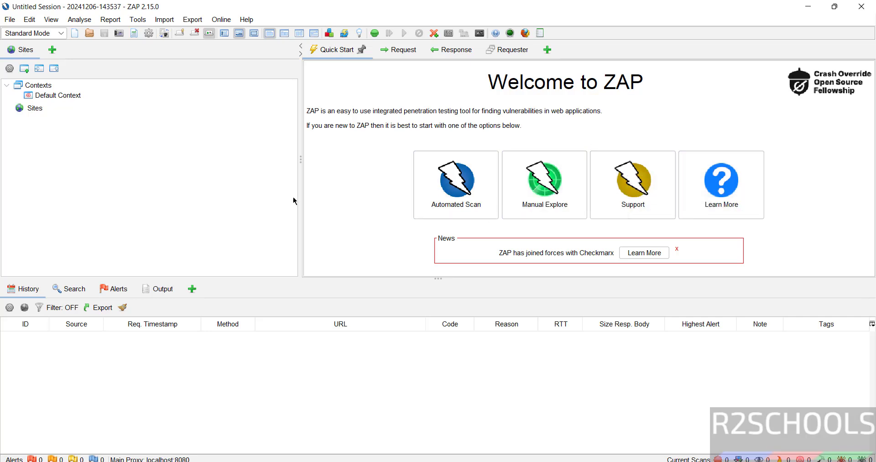
- Try to start a new ZAP session
click(10, 20)
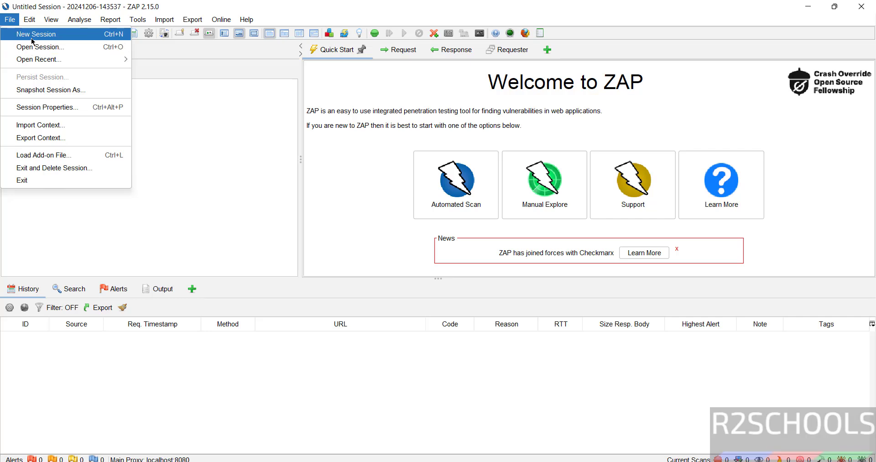
click(32, 35)
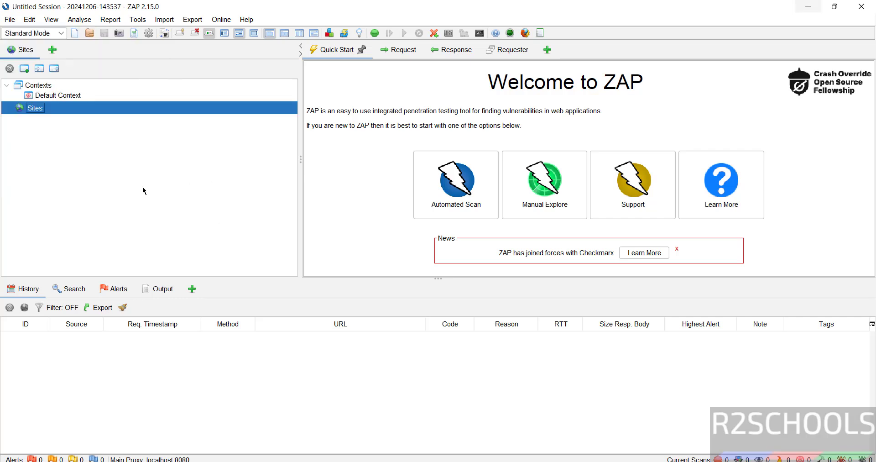